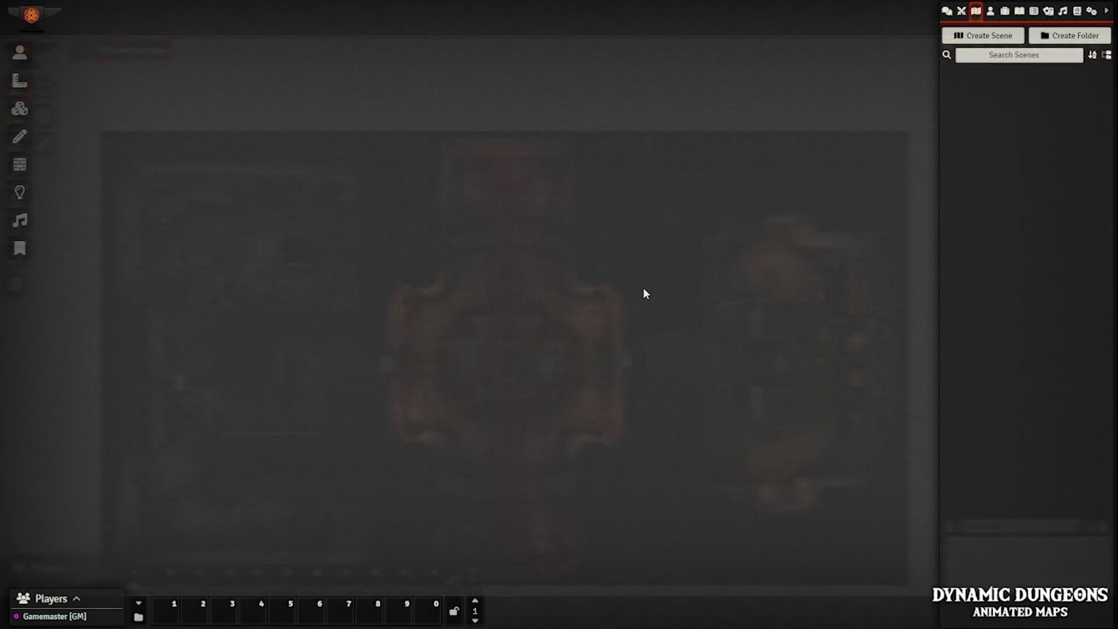
- Create a new scene named 'a' and close its configuration sheet
left_click(997, 36)
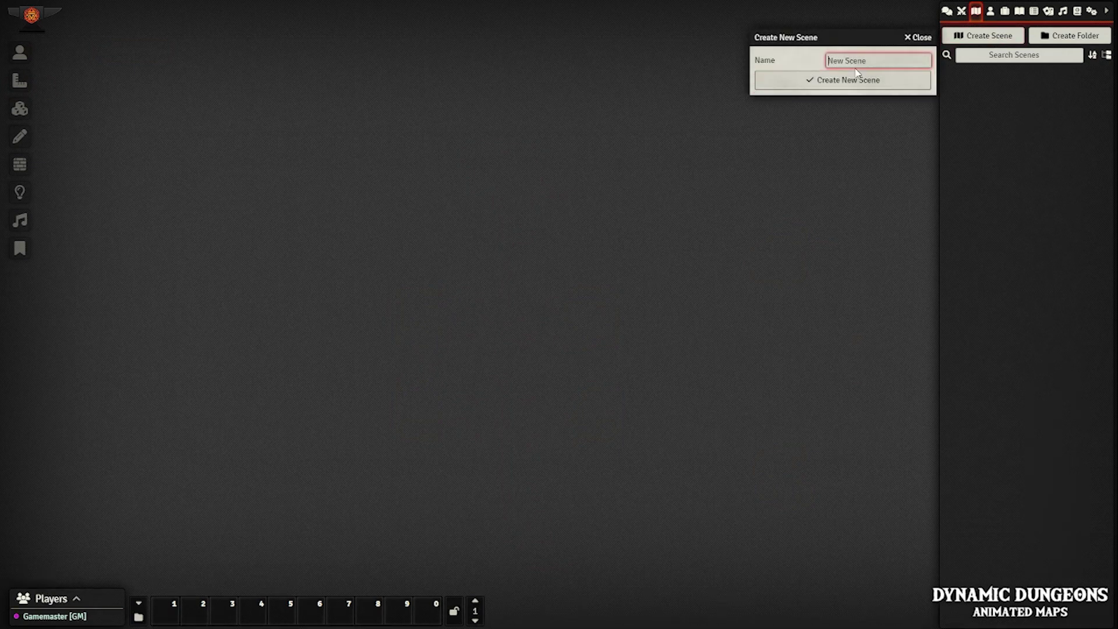
type("a")
left_click(876, 85)
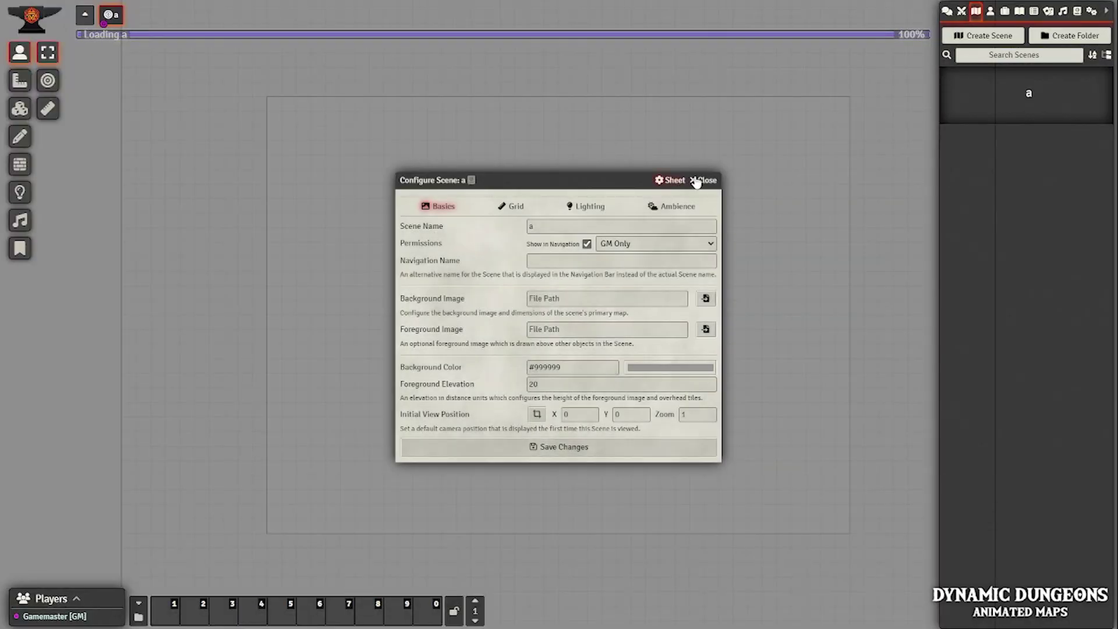
left_click(696, 180)
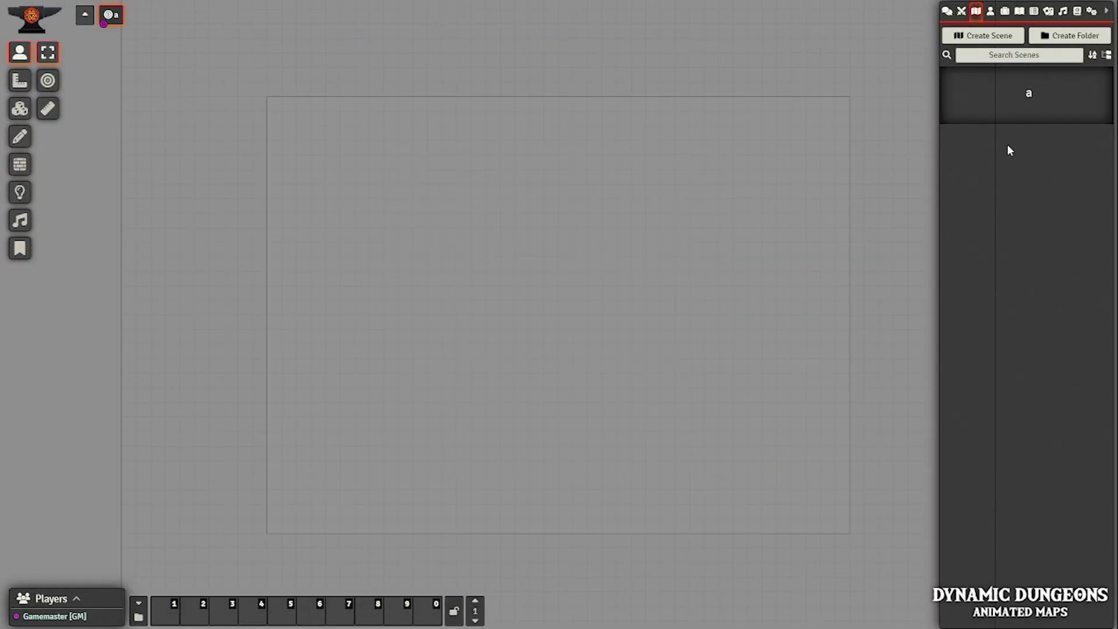
- Import the fvtt-Scene-harm-chambers JSON file into scene 'a', turning it into Harm Chambers
right_click(993, 93)
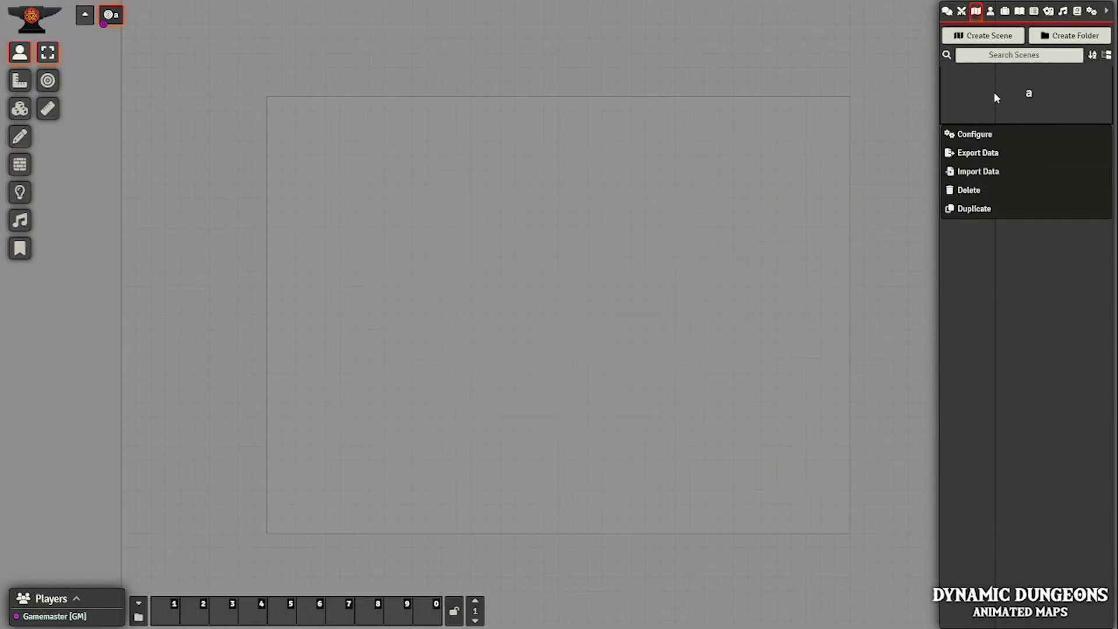
left_click(978, 171)
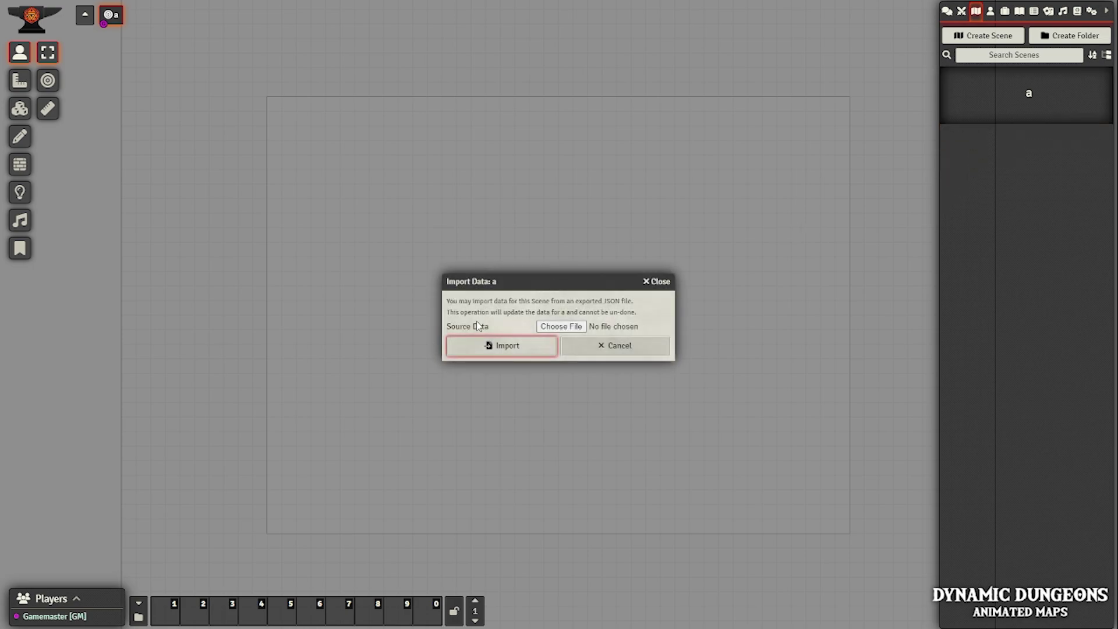
left_click(574, 327)
left_click(574, 327)
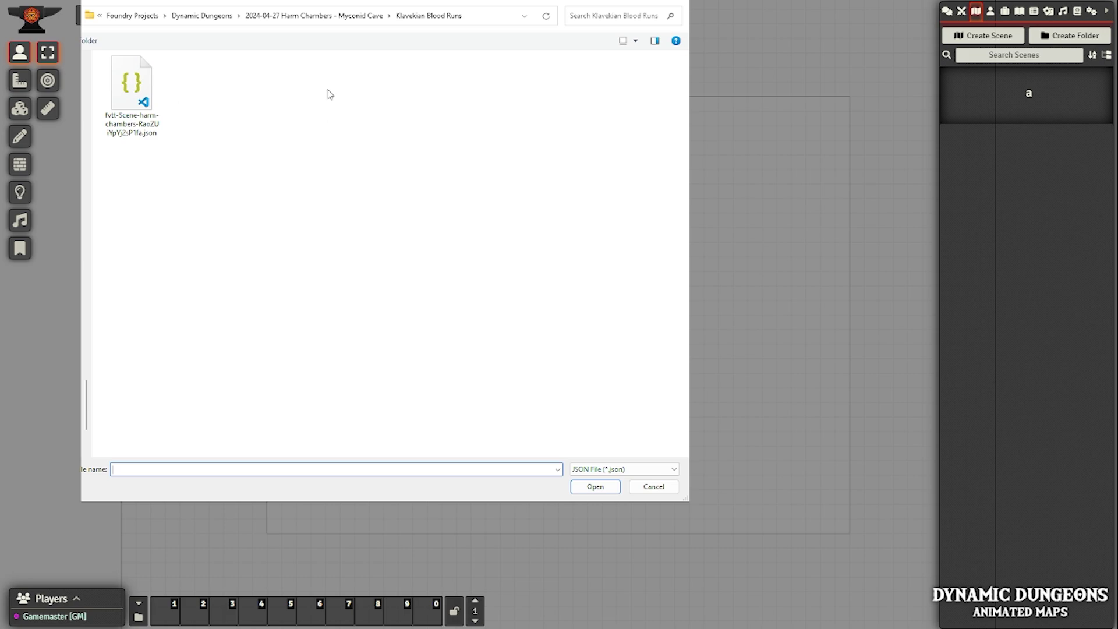
left_click(150, 103)
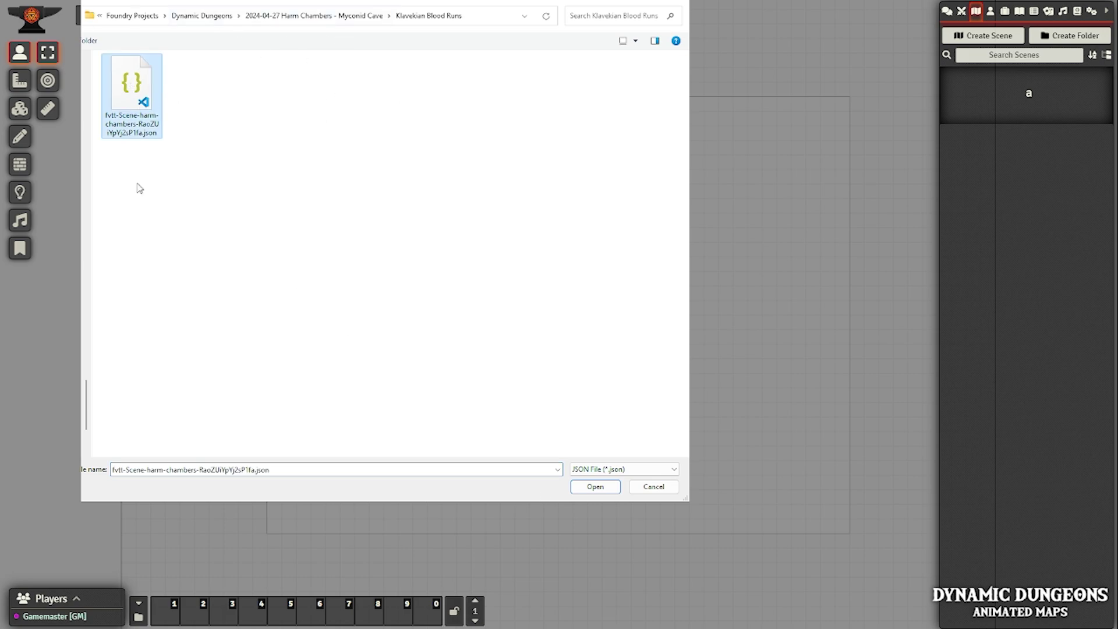
left_click(596, 489)
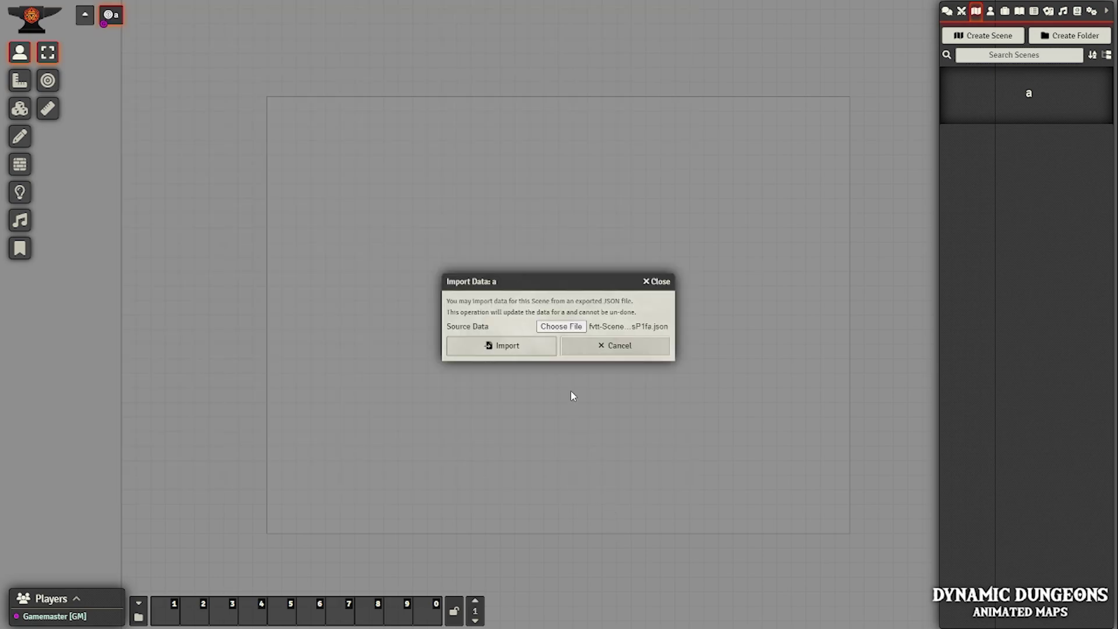
left_click(489, 346)
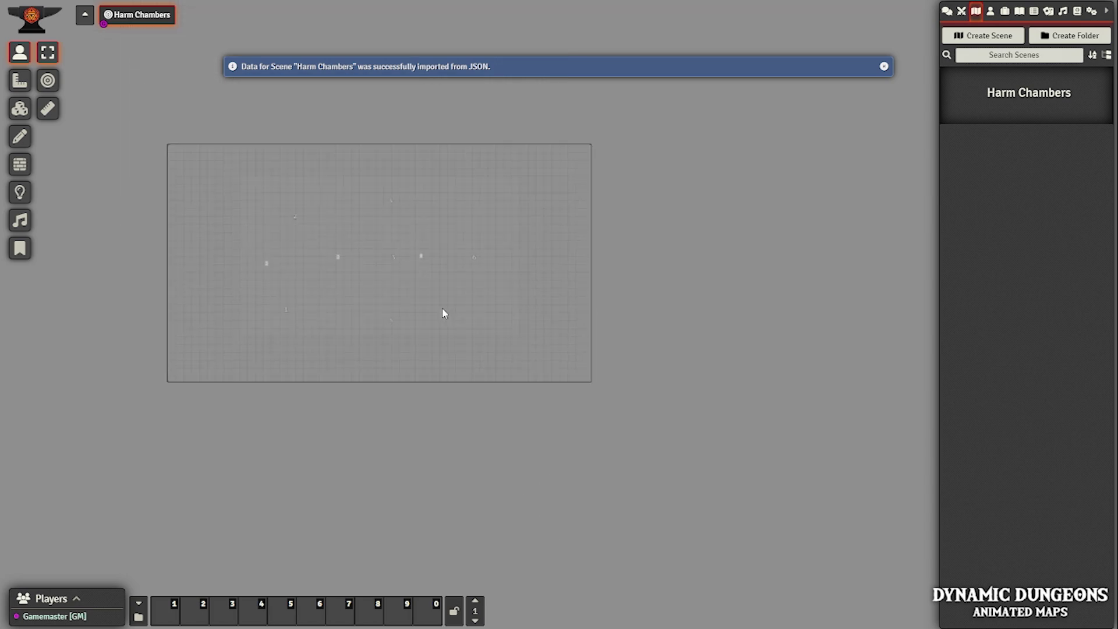
scroll(441, 303, "up", 5)
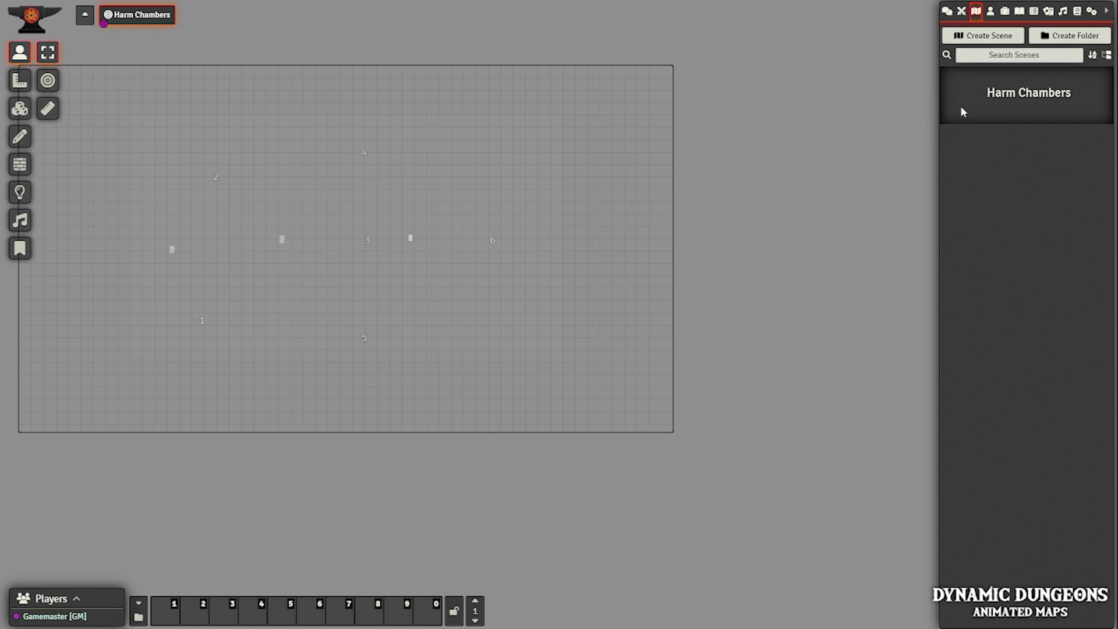
- In Harm Chambers' configuration, browse the Background Image picker to worlds/dynamic-dungeons-demo for a map upload
right_click(990, 99)
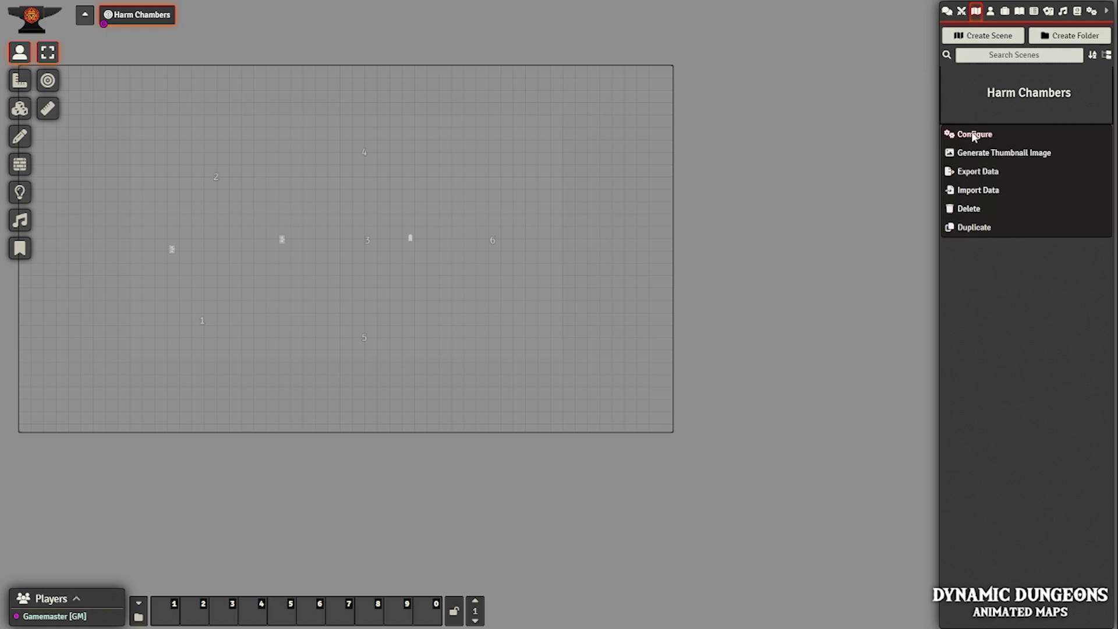
left_click(974, 135)
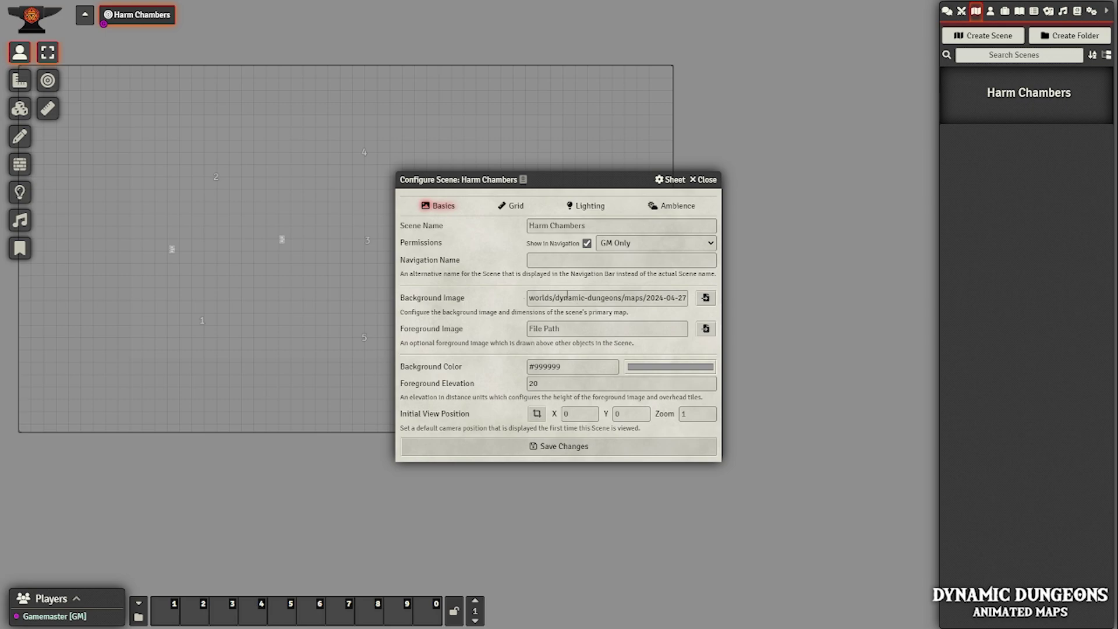
left_click(706, 298)
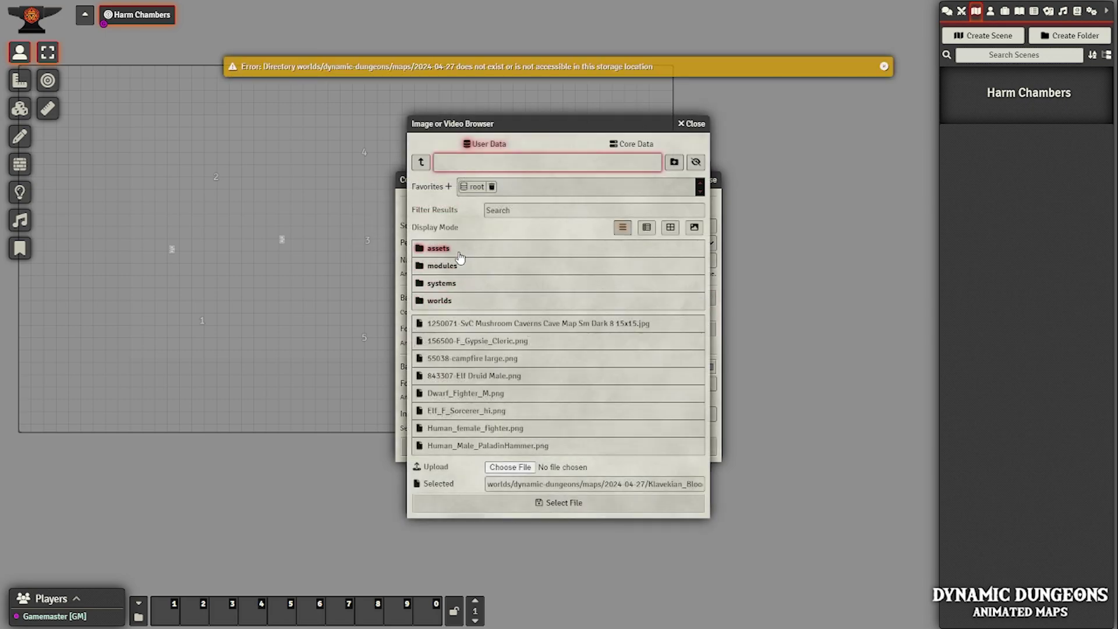
left_click(459, 308)
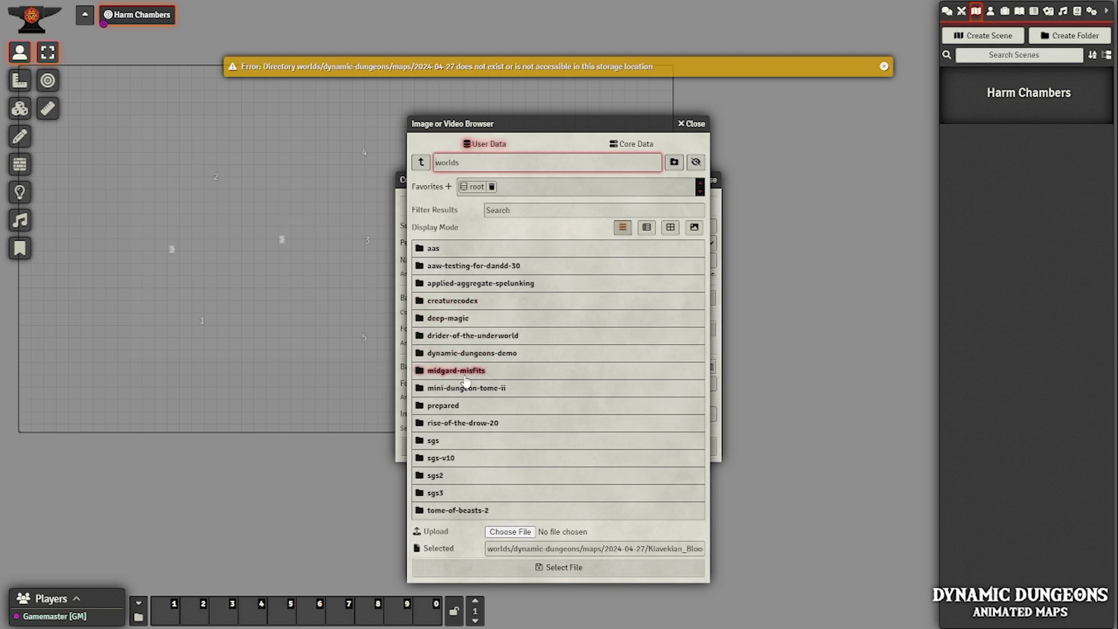
left_click(467, 353)
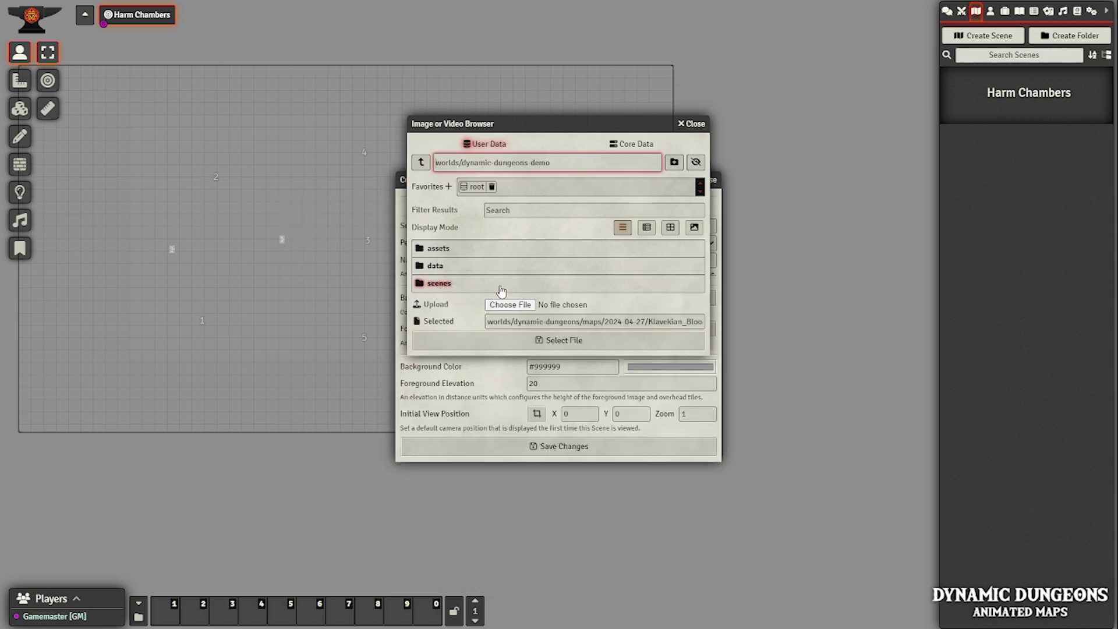
left_click(518, 309)
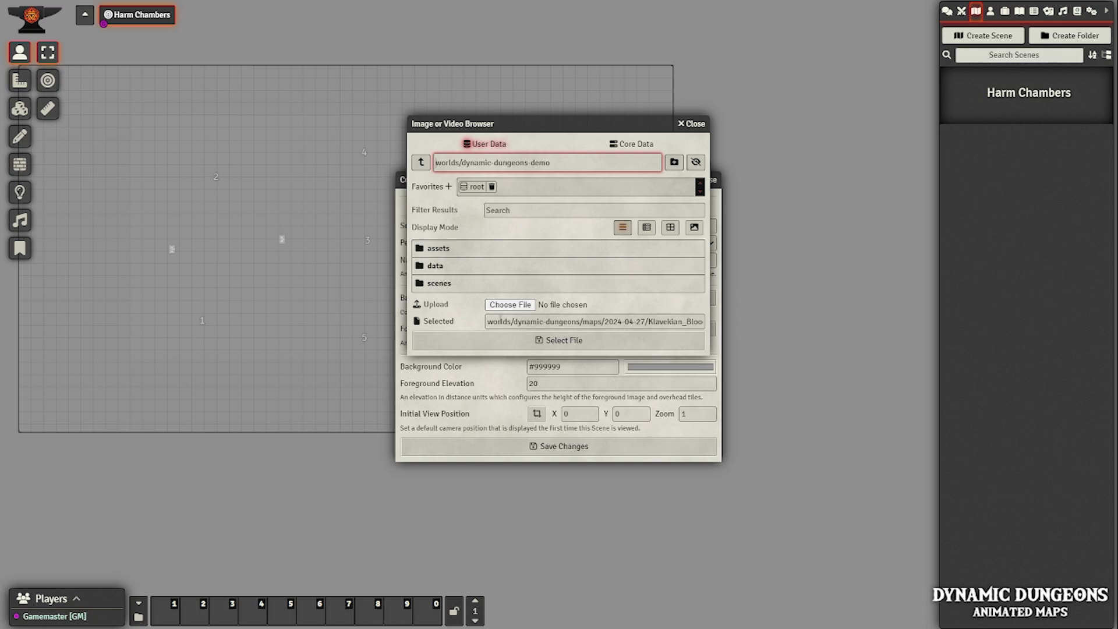
left_click(508, 309)
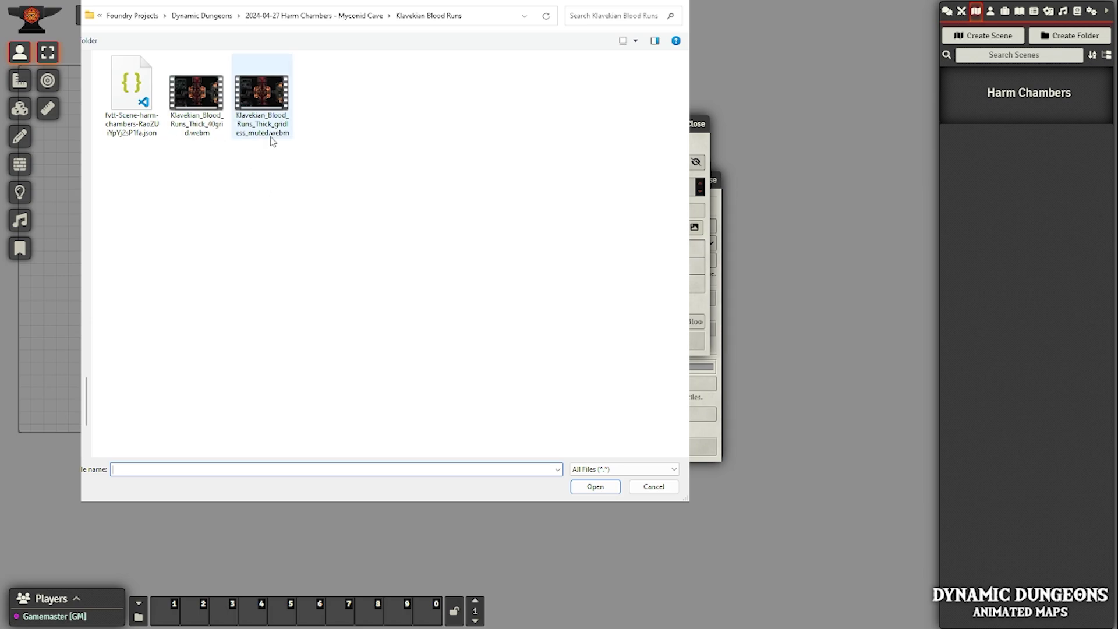
- Upload Klavekian_Blood_Runs_Thick_gridless_muted.webm and select it as the scene background
left_click(262, 103)
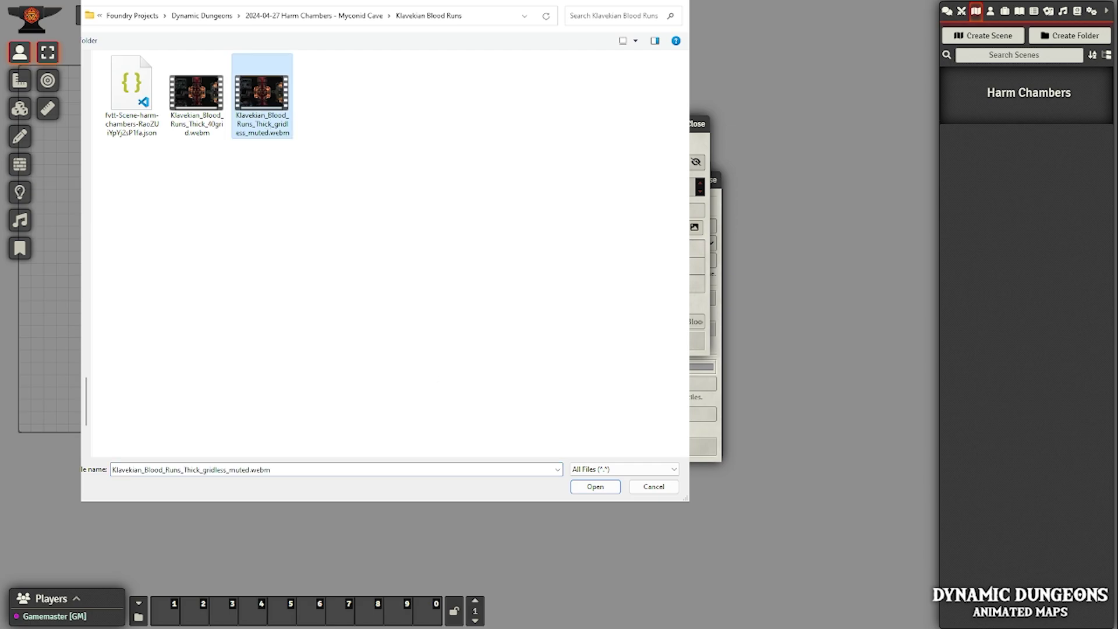
left_click(595, 487)
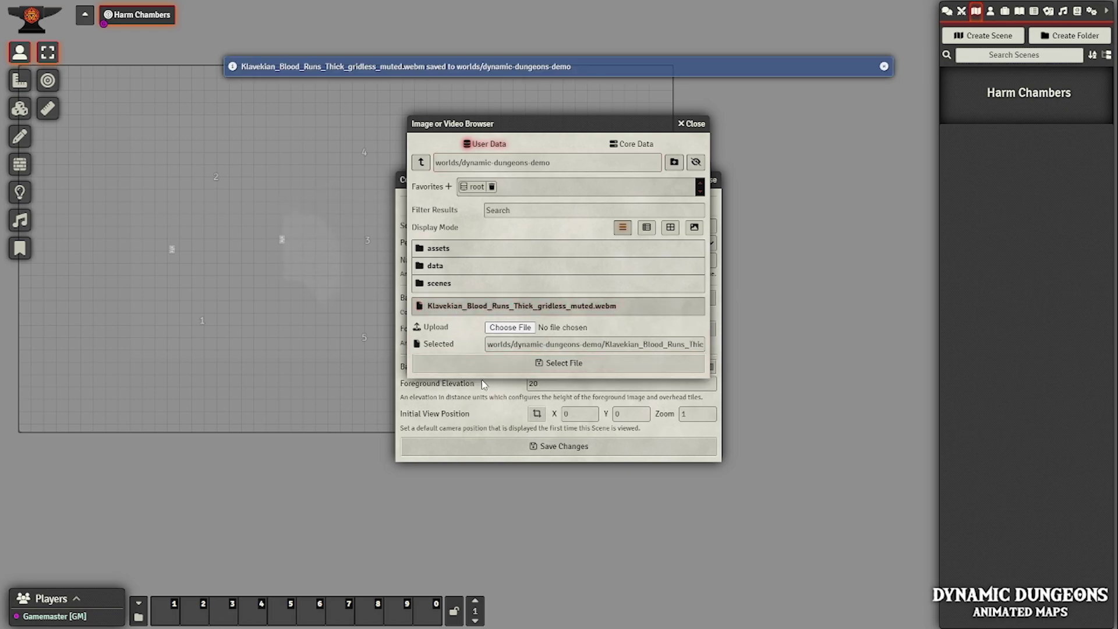
left_click(487, 367)
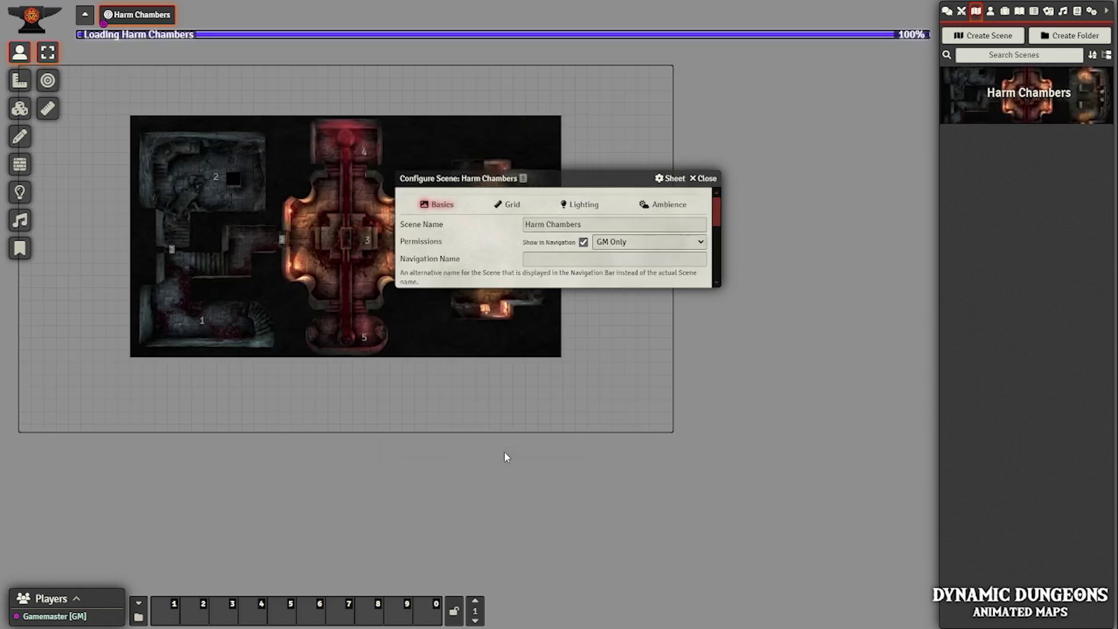
- Check the scene's walls and light sources, then return to Token Controls
scroll(236, 217, "up", 4)
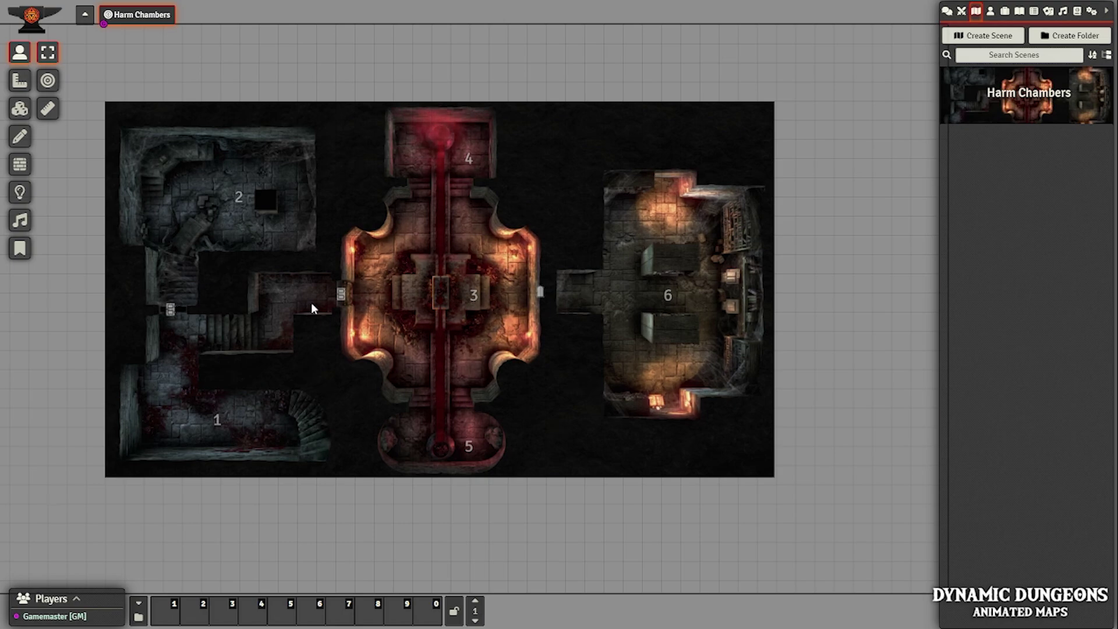
left_click(19, 165)
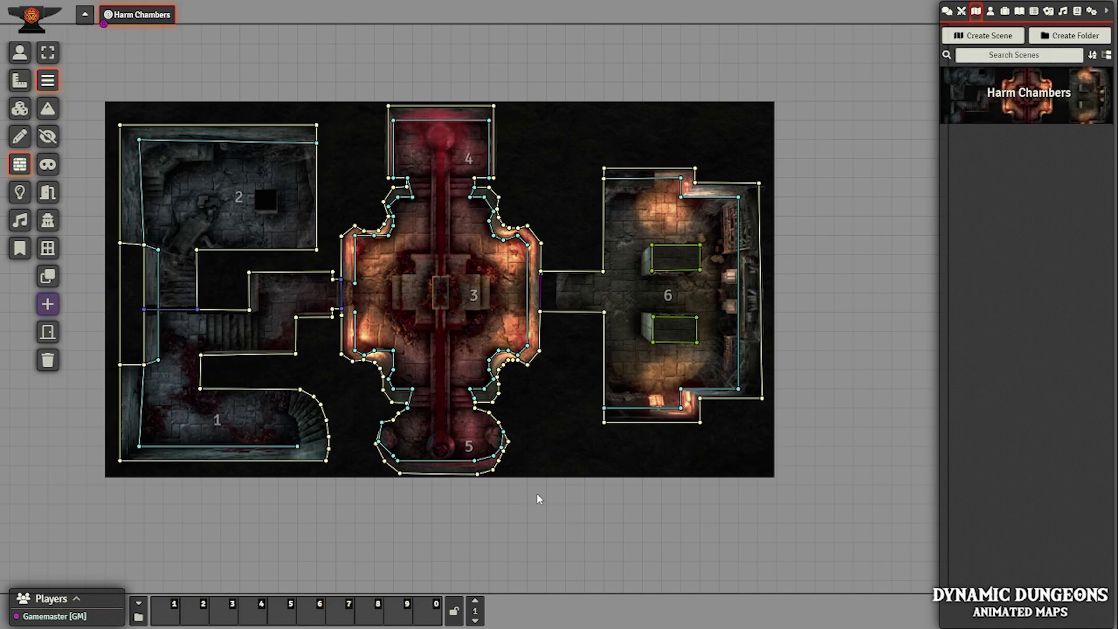
scroll(540, 480, "up", 6)
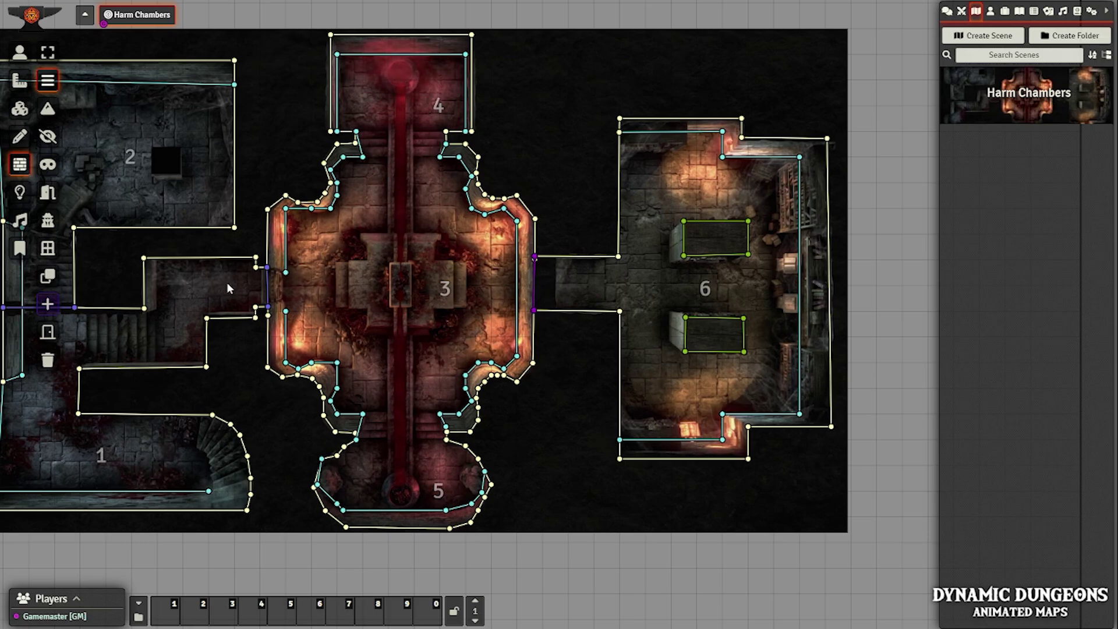
scroll(227, 288, "down", 3)
left_click(20, 192)
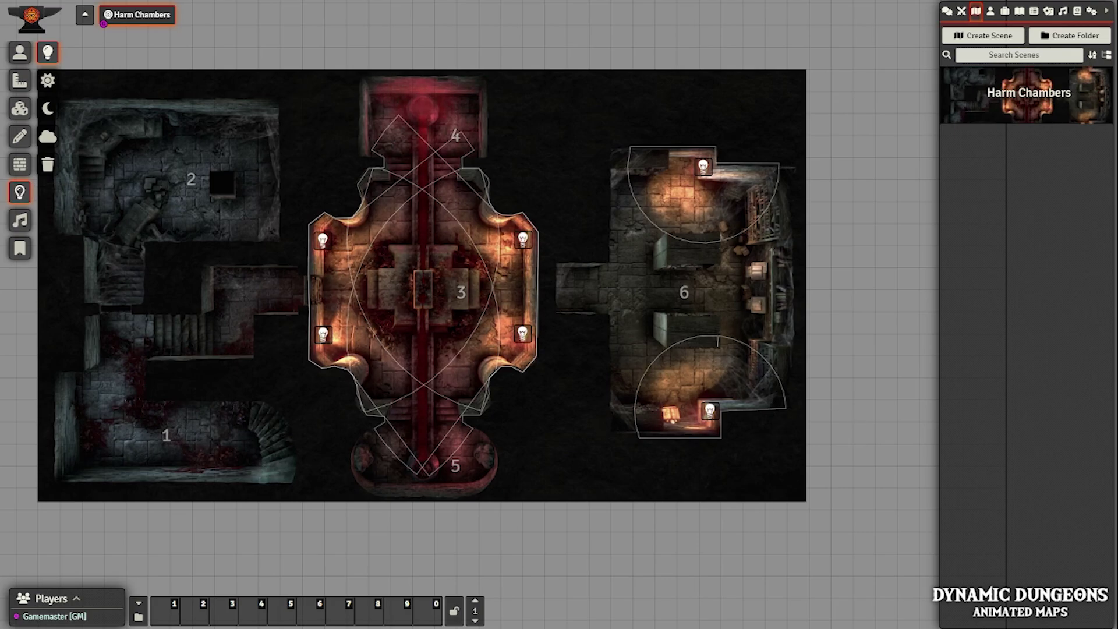
left_click(21, 56)
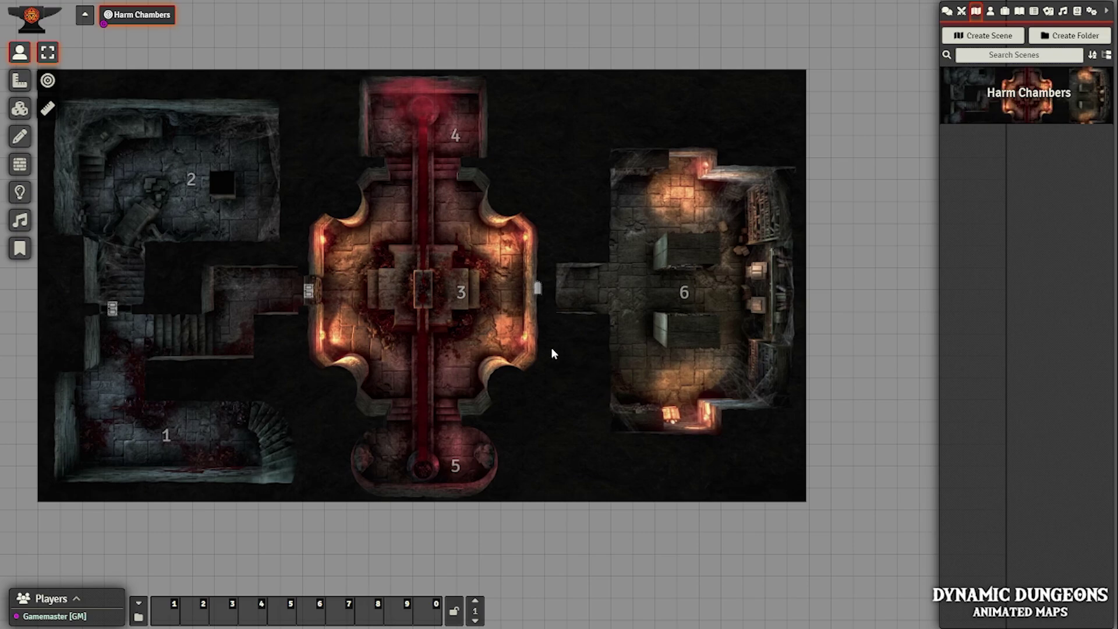
- Create a new playlist named 'Harm Chambers' in the Playlists sidebar
left_click(1064, 12)
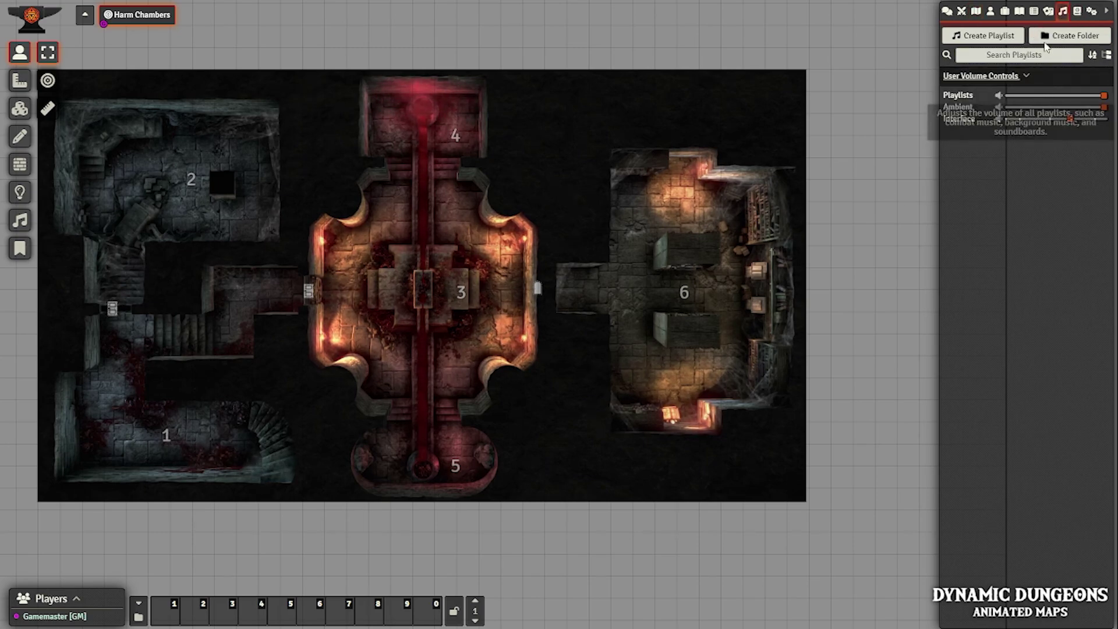
left_click(984, 36)
type("Harm Chambers")
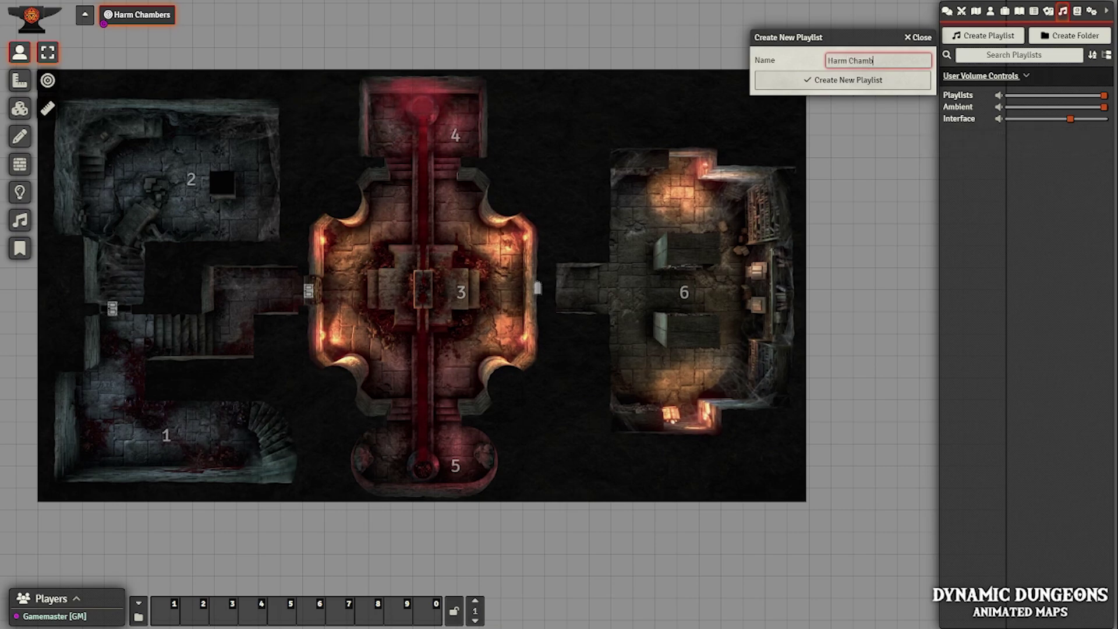
key("Return")
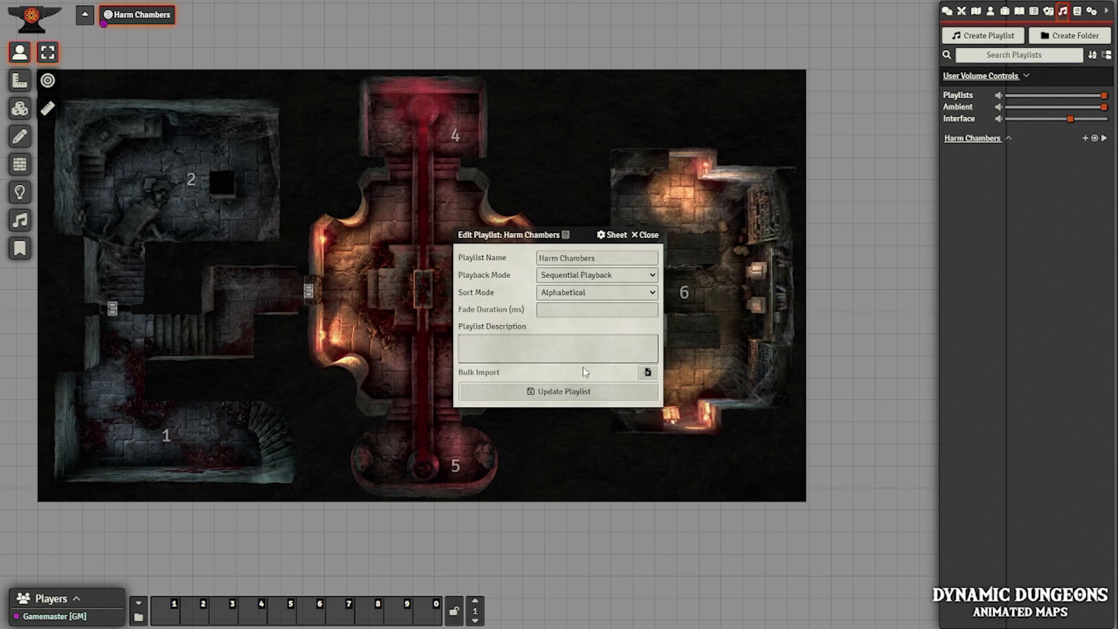
- Close the Harm Chambers playlist settings without bulk-importing sounds, and reposition the map view
left_click(647, 377)
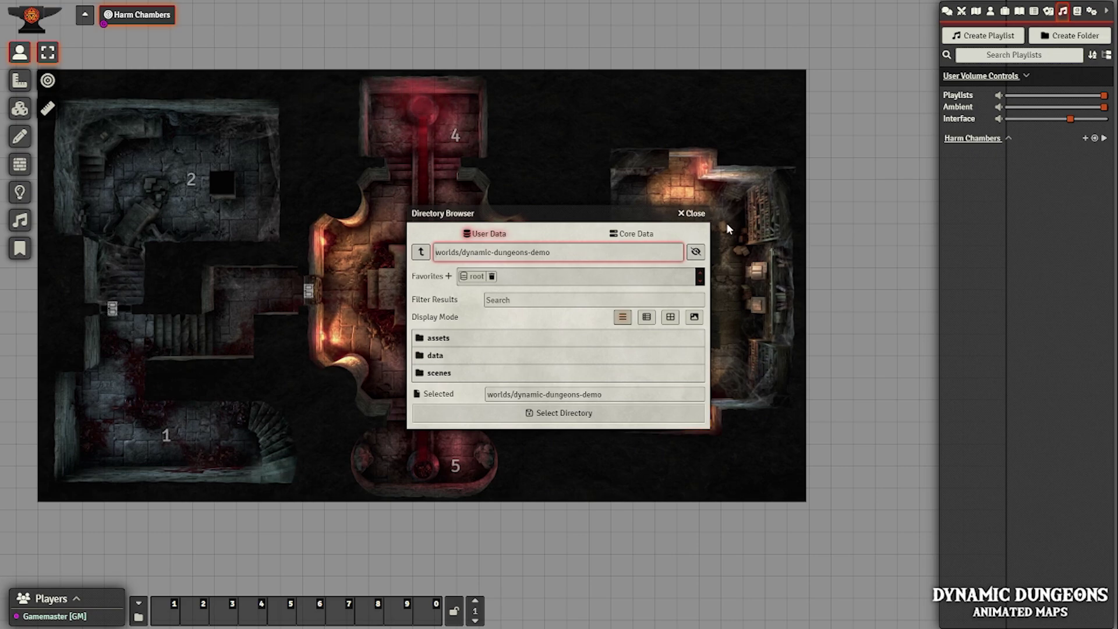
left_click(692, 213)
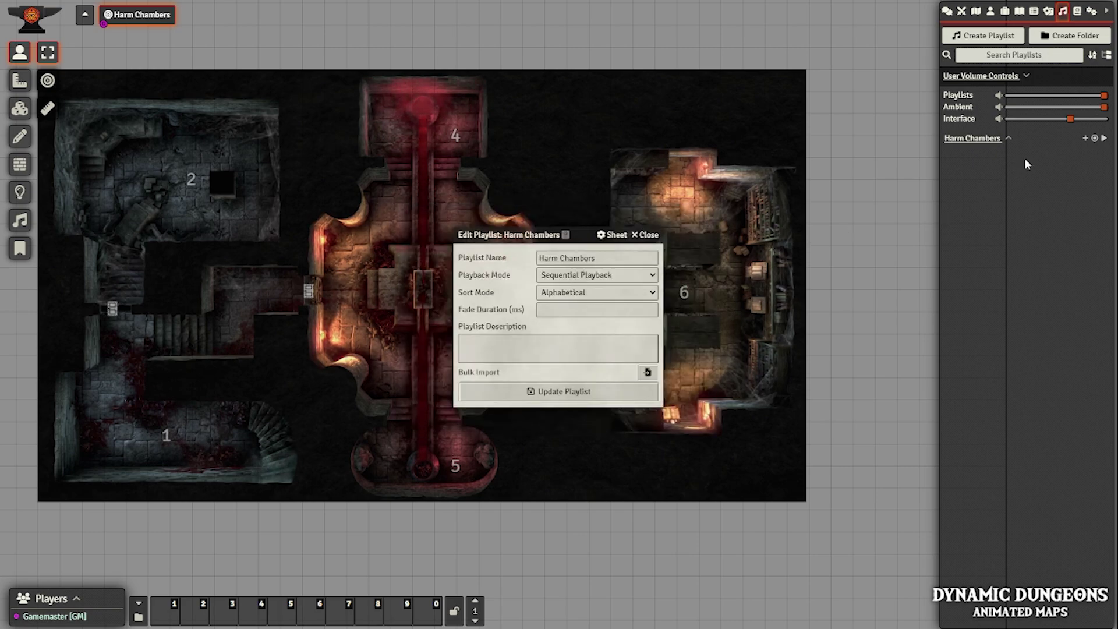
left_click(647, 236)
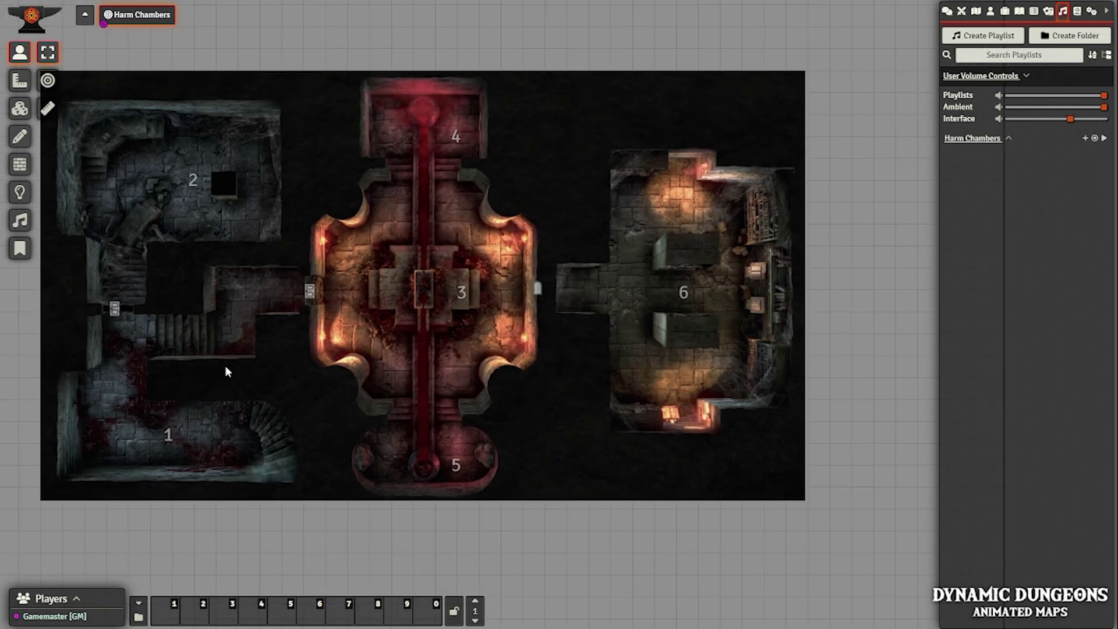
left_click_drag(253, 391, 333, 399)
scroll(464, 448, "up", 1)
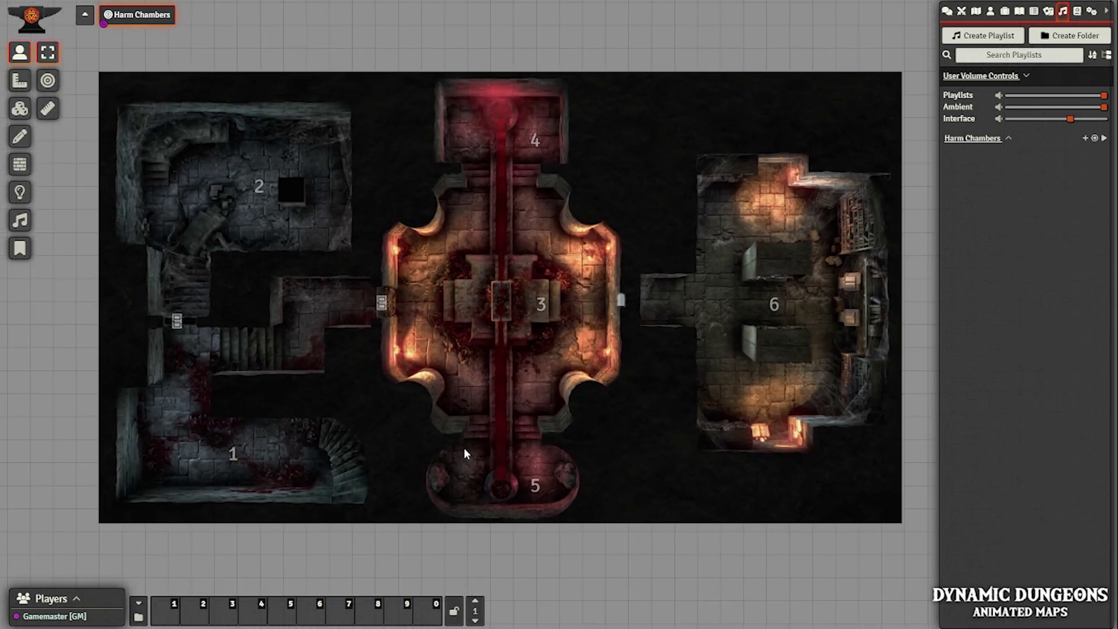
key("Up")
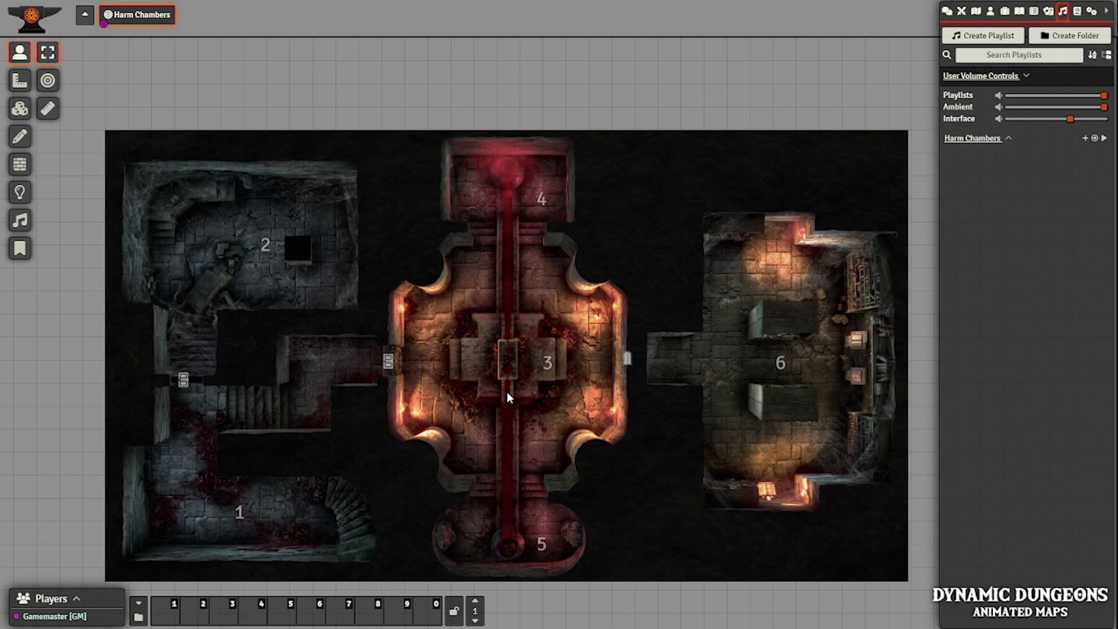